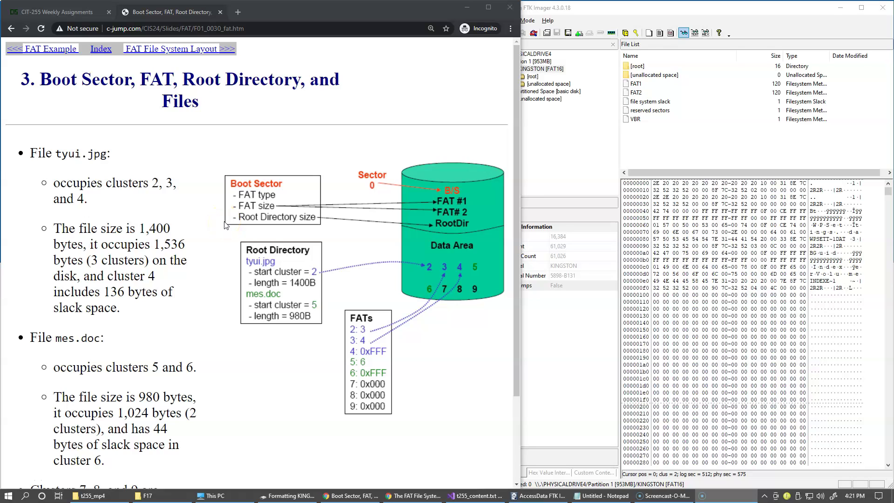
# Bring FTK Imager in front of Chrome to show the KINGSTON [FAT16] volume.
pyautogui.click(534, 132)
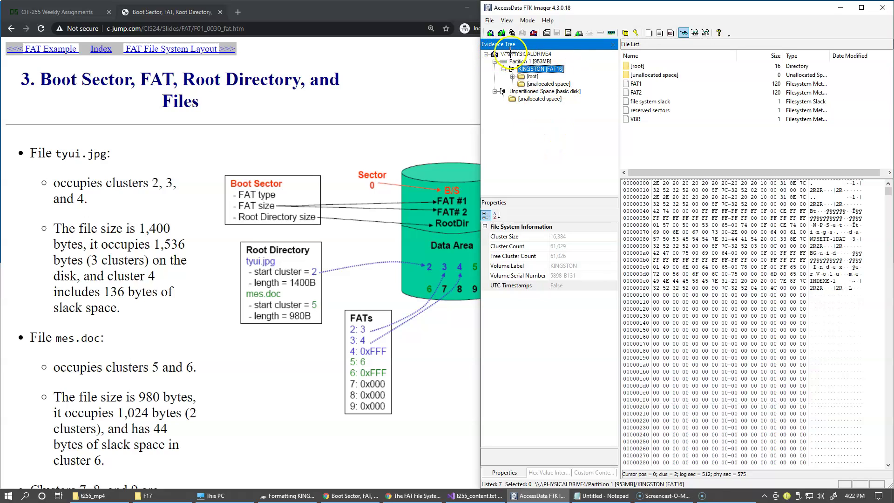
# Mark PHYSICALDRIVE4 and Partition 1 in red in the Evidence Tree, then the KINGSTON [FAT16] volume.
pyautogui.moveTo(554, 53)
pyautogui.mouseDown()
pyautogui.moveTo(587, 54)
pyautogui.moveTo(605, 66)
pyautogui.moveTo(608, 133)
pyautogui.moveTo(485, 133)
pyautogui.moveTo(469, 113)
pyautogui.moveTo(484, 54)
pyautogui.mouseUp()
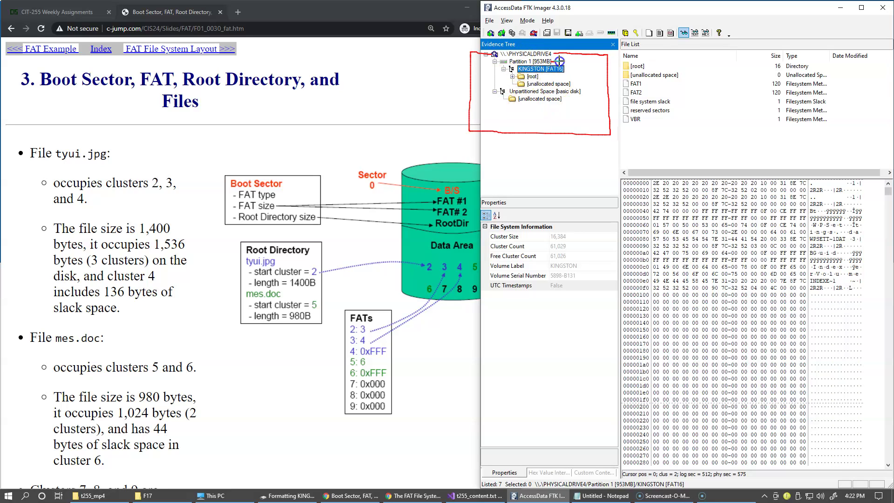
pyautogui.moveTo(559, 61)
pyautogui.mouseDown()
pyautogui.moveTo(582, 62)
pyautogui.moveTo(599, 91)
pyautogui.moveTo(486, 85)
pyautogui.moveTo(486, 63)
pyautogui.moveTo(500, 59)
pyautogui.mouseUp()
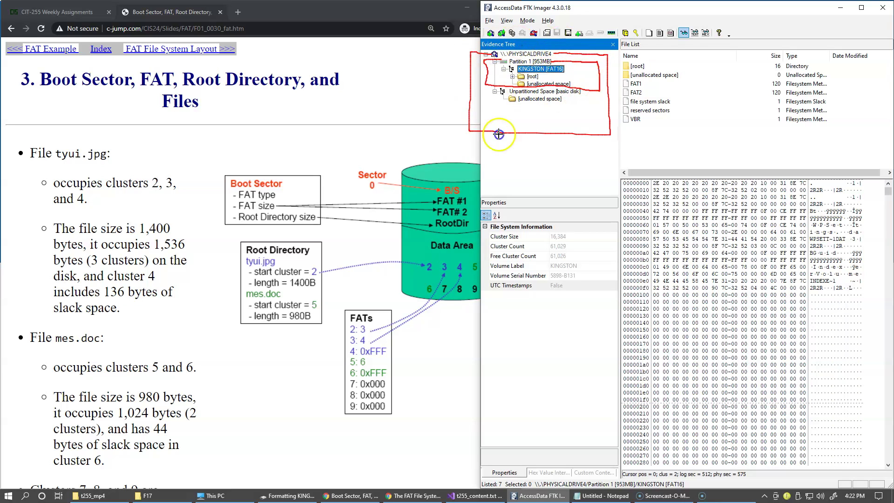
pyautogui.click(597, 108)
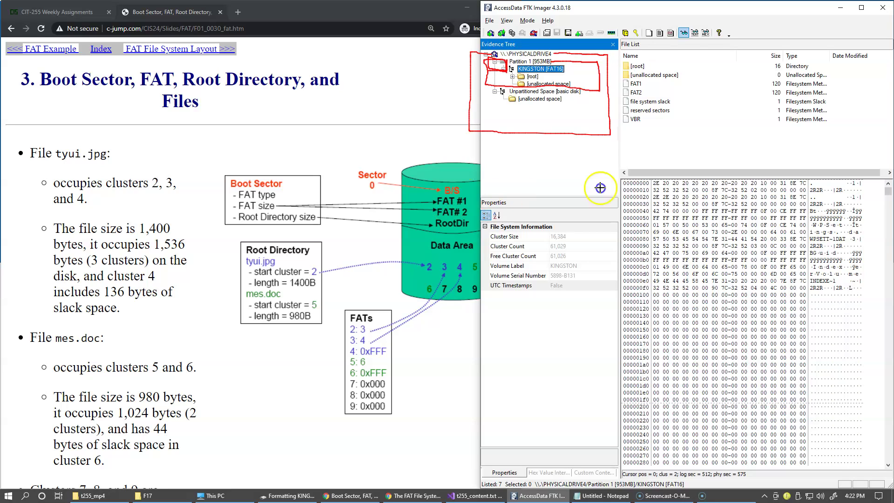
# Draw a red box around the FAT1 entry in the File List.
pyautogui.click(635, 83)
pyautogui.moveTo(625, 80); pyautogui.dragTo(637, 87)
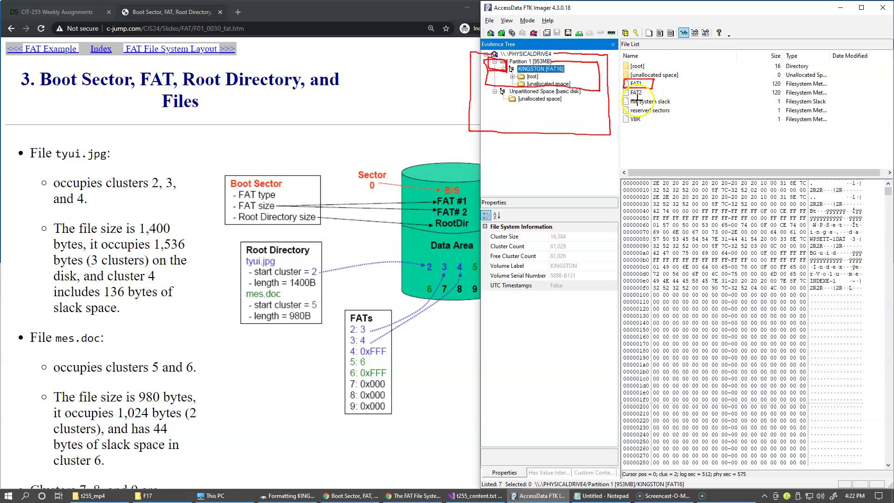
pyautogui.moveTo(637, 85); pyautogui.dragTo(624, 82)
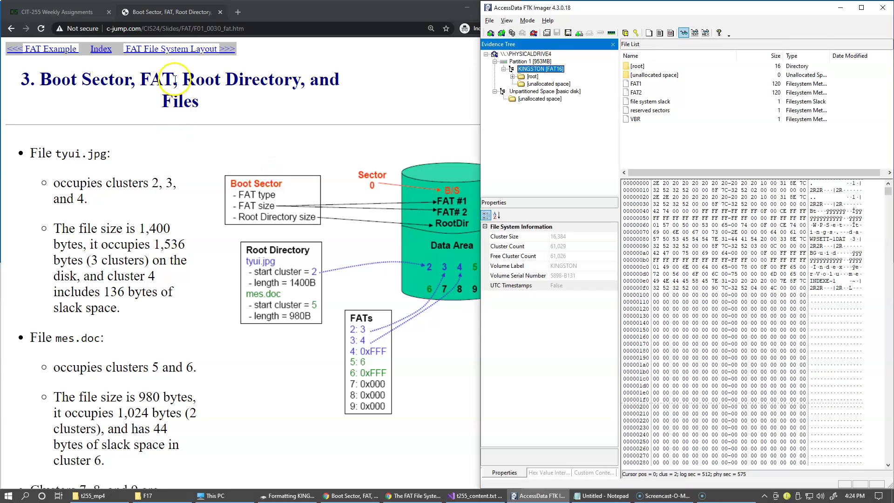
# Go to the FAT File System Layout slide and box the VBR entry in FTK Imager.
pyautogui.click(170, 48)
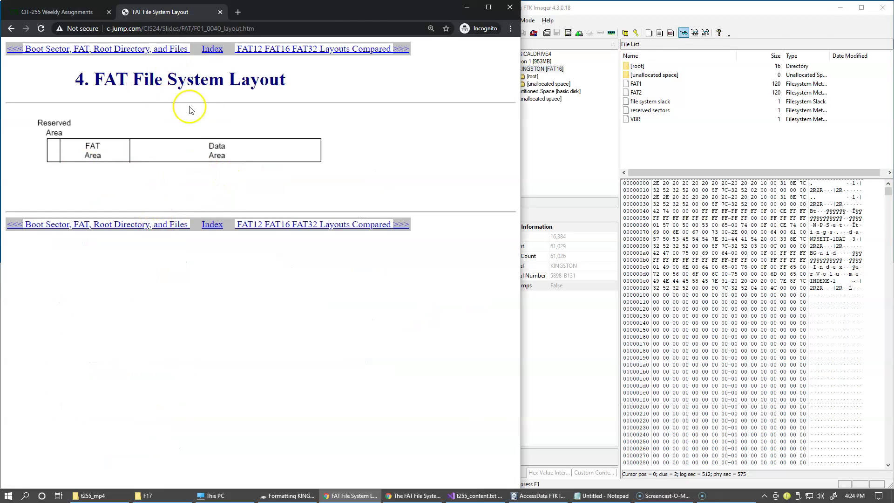
pyautogui.click(540, 149)
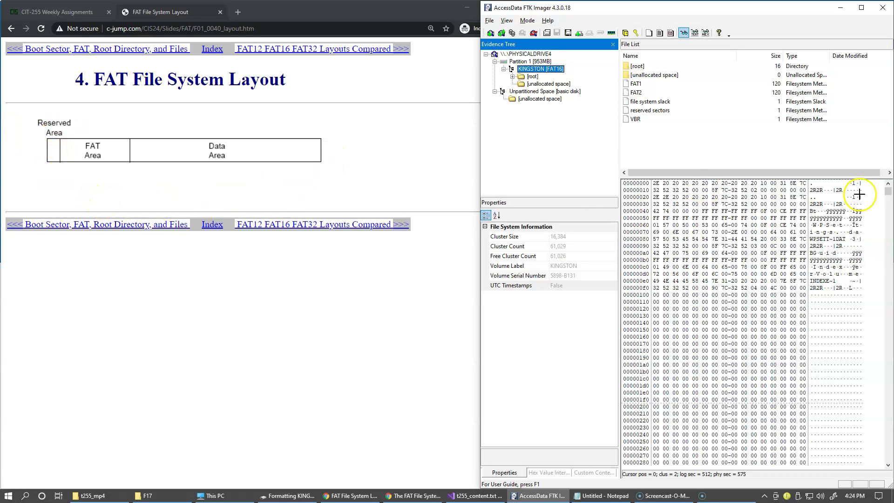
pyautogui.moveTo(636, 116)
pyautogui.mouseDown()
pyautogui.moveTo(646, 124)
pyautogui.moveTo(623, 117)
pyautogui.mouseUp()
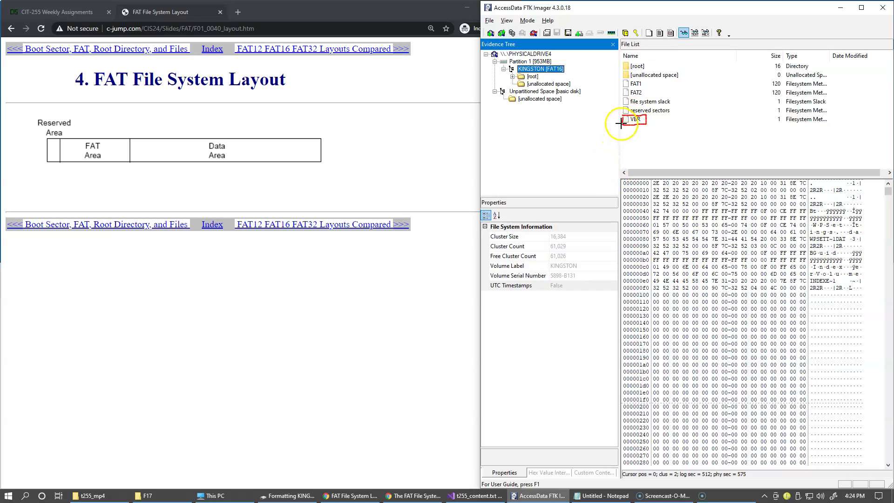
# Draw a red connector from VBR to the slide's Reserved Area, then erase all markup.
pyautogui.moveTo(628, 124); pyautogui.dragTo(487, 173)
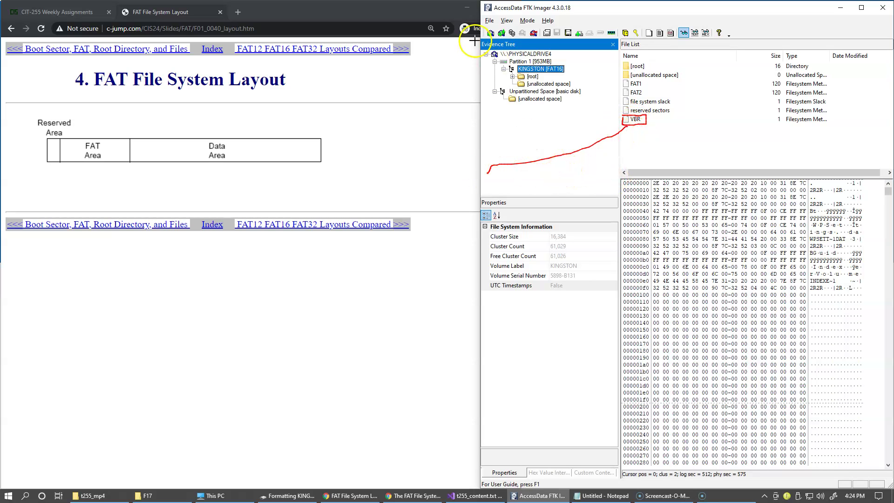
pyautogui.moveTo(485, 175)
pyautogui.mouseDown()
pyautogui.moveTo(80, 181)
pyautogui.moveTo(54, 161)
pyautogui.mouseUp()
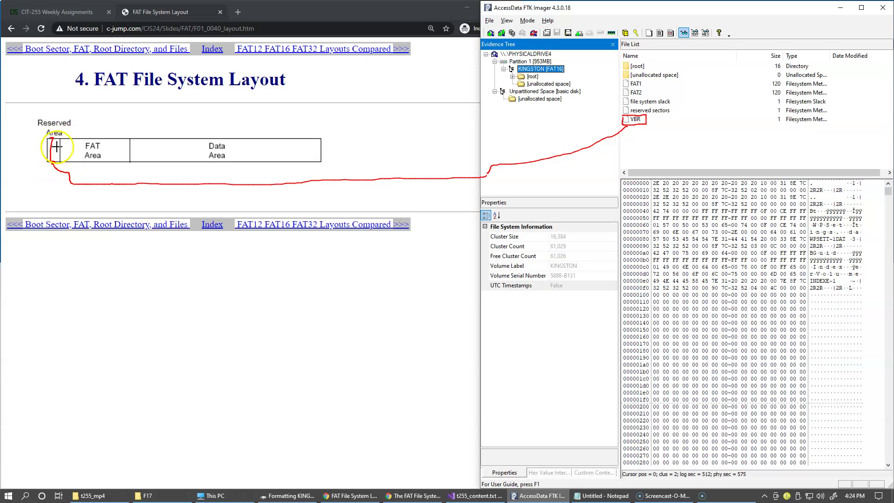
pyautogui.moveTo(53, 143); pyautogui.dragTo(56, 160)
pyautogui.press('e')
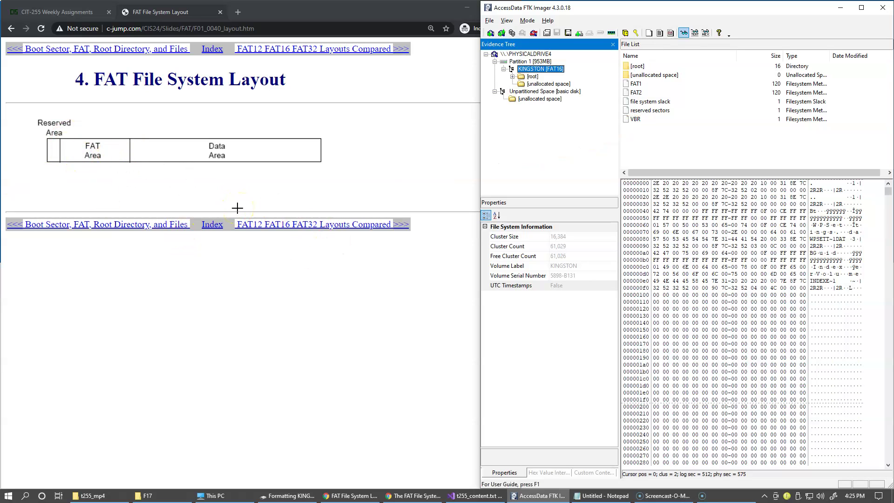
pyautogui.moveTo(621, 74)
pyautogui.mouseDown()
pyautogui.moveTo(638, 75)
pyautogui.moveTo(647, 95)
pyautogui.moveTo(622, 98)
pyautogui.moveTo(623, 79)
pyautogui.mouseUp()
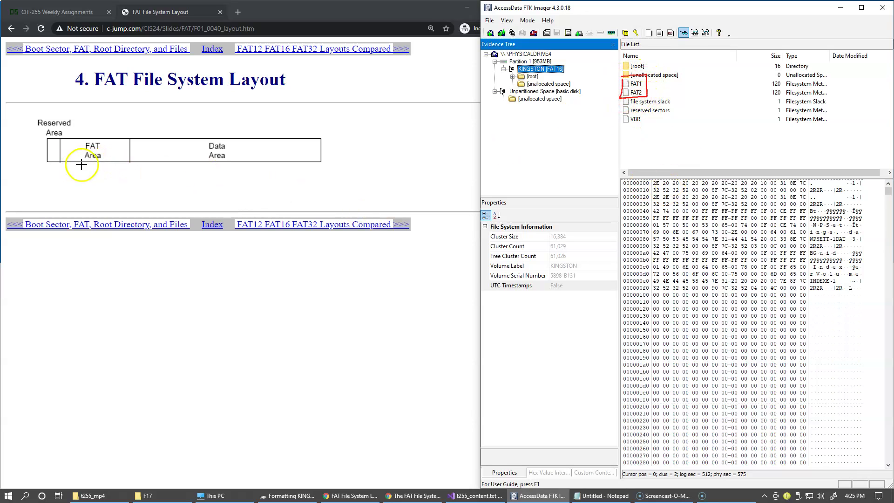
pyautogui.moveTo(93, 134); pyautogui.dragTo(93, 159)
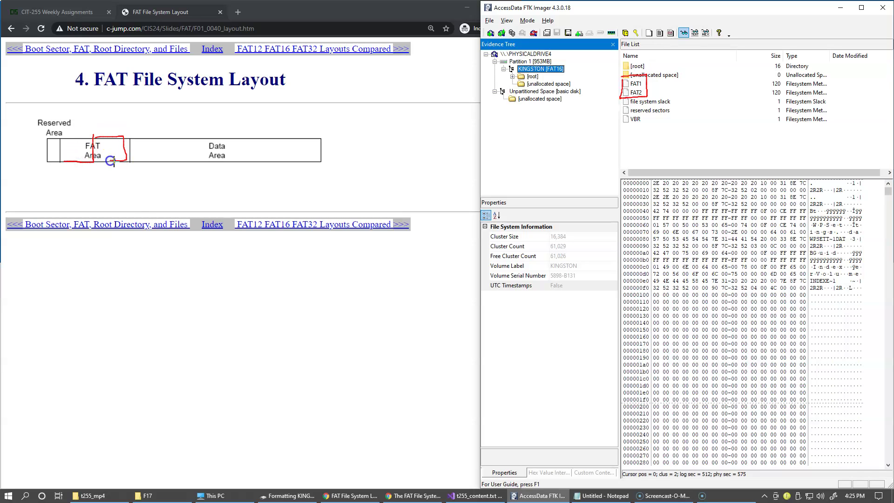
pyautogui.press('Escape')
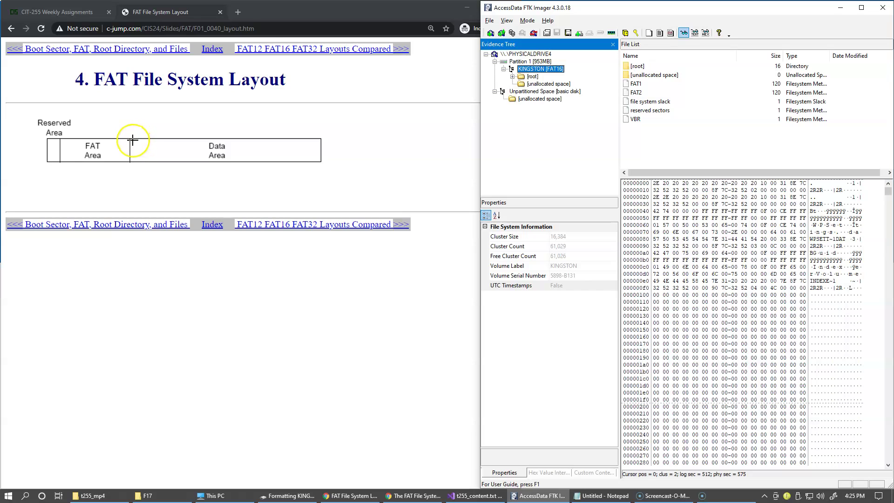
pyautogui.moveTo(133, 140)
pyautogui.mouseDown()
pyautogui.moveTo(170, 137)
pyautogui.moveTo(168, 160)
pyautogui.moveTo(133, 162)
pyautogui.moveTo(132, 140)
pyautogui.mouseUp()
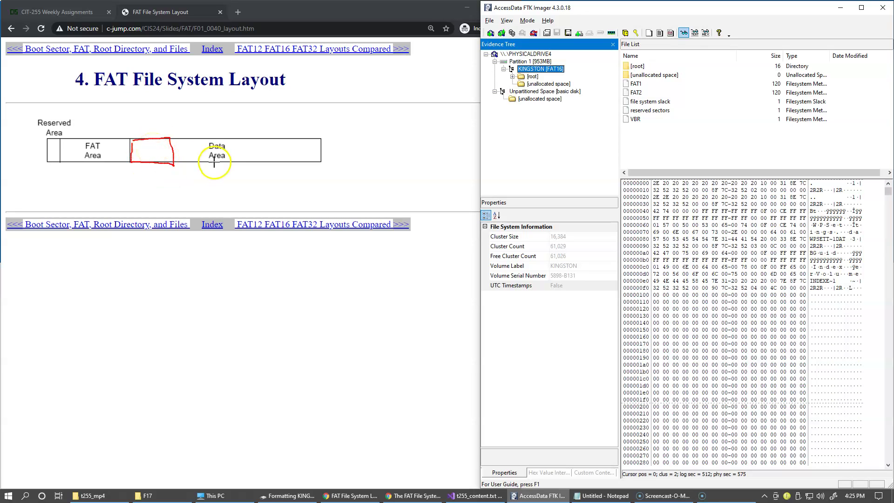
pyautogui.moveTo(186, 150)
pyautogui.mouseDown()
pyautogui.moveTo(304, 145)
pyautogui.moveTo(301, 160)
pyautogui.mouseUp()
pyautogui.moveTo(195, 143)
pyautogui.mouseDown()
pyautogui.moveTo(186, 149)
pyautogui.moveTo(200, 156)
pyautogui.mouseUp()
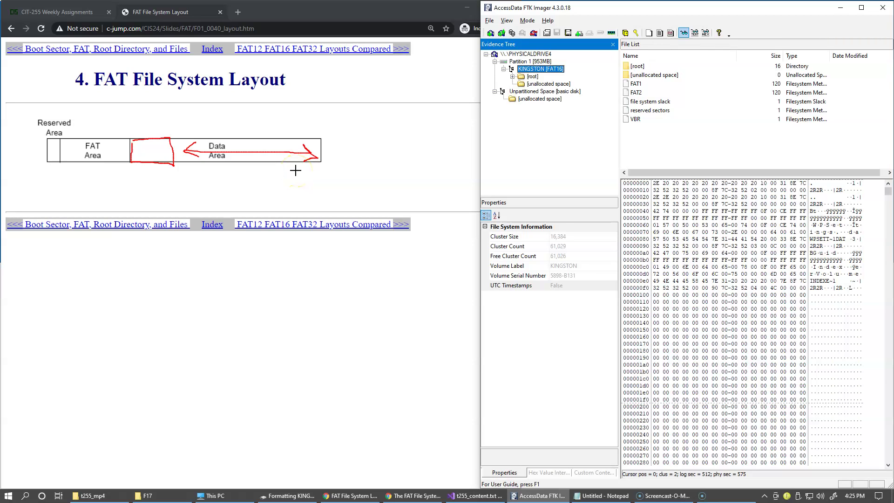
# On the Layouts Compared slide, highlight 'FAT12 FAT16' in the title and box the FAT12/16 Root Directory.
pyautogui.press('e')
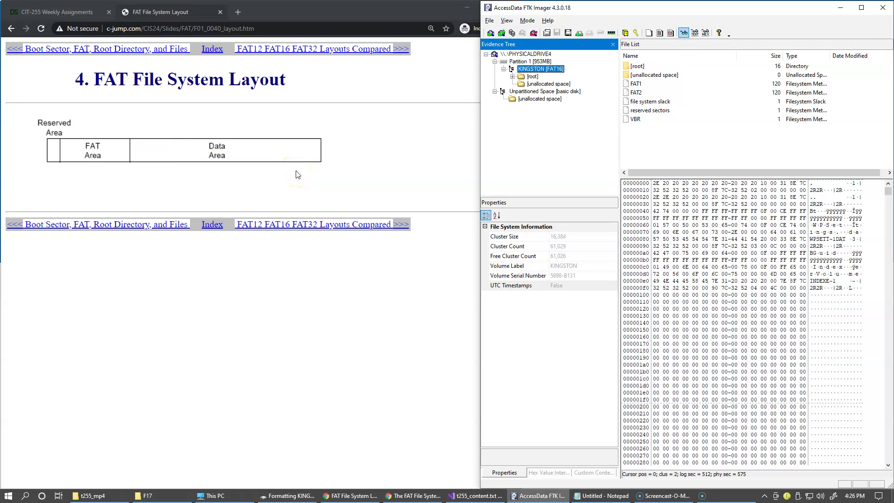
pyautogui.click(300, 49)
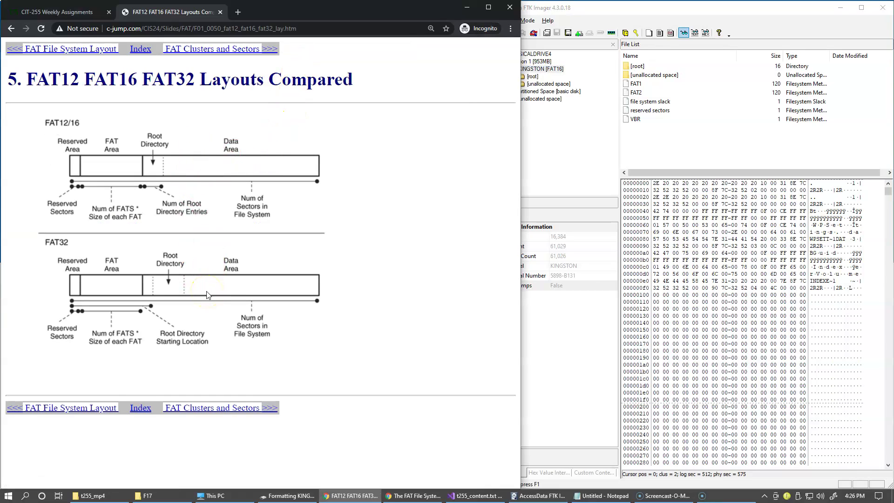
pyautogui.moveTo(119, 80); pyautogui.dragTo(135, 80)
pyautogui.moveTo(194, 80); pyautogui.dragTo(177, 80)
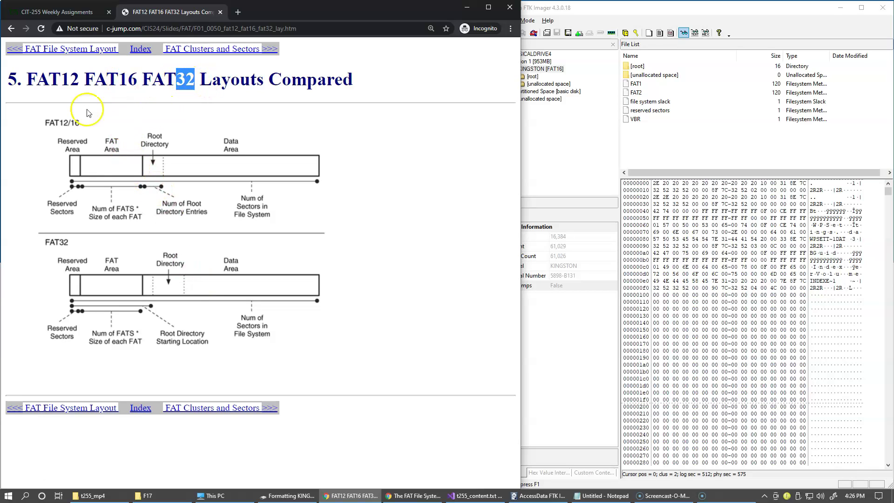
pyautogui.moveTo(79, 80); pyautogui.dragTo(61, 80)
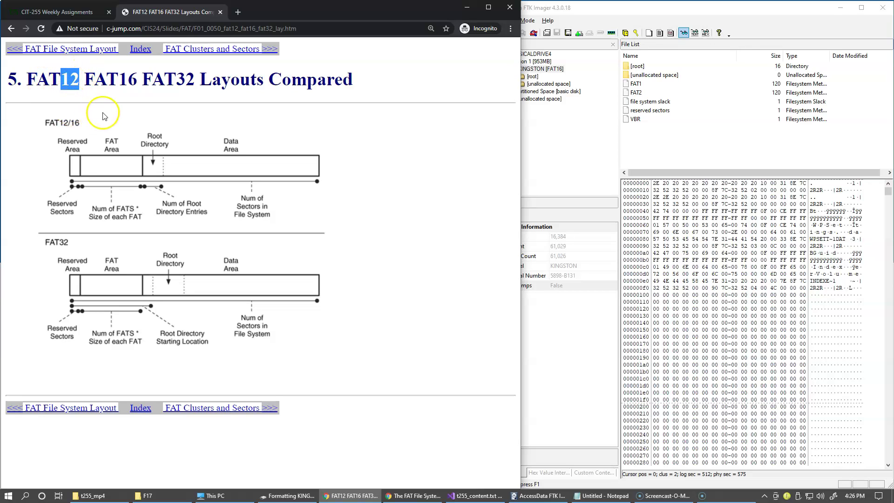
pyautogui.moveTo(26, 81); pyautogui.dragTo(138, 82)
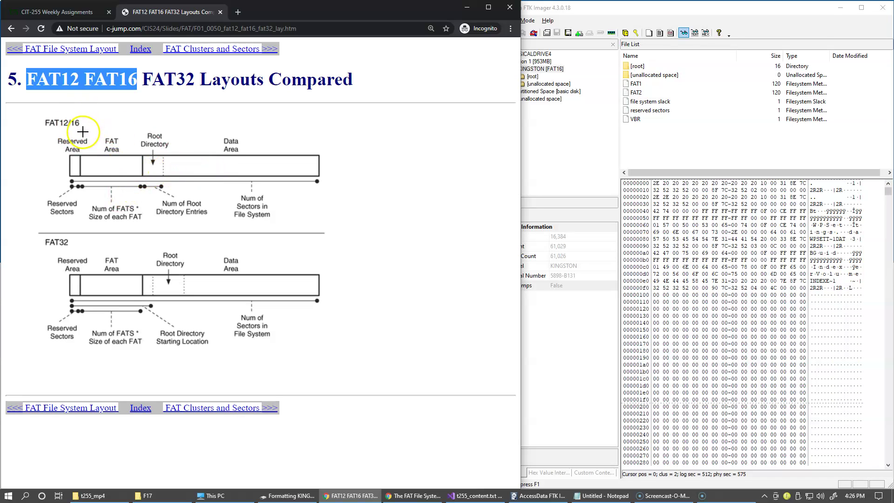
pyautogui.moveTo(144, 157); pyautogui.dragTo(161, 154)
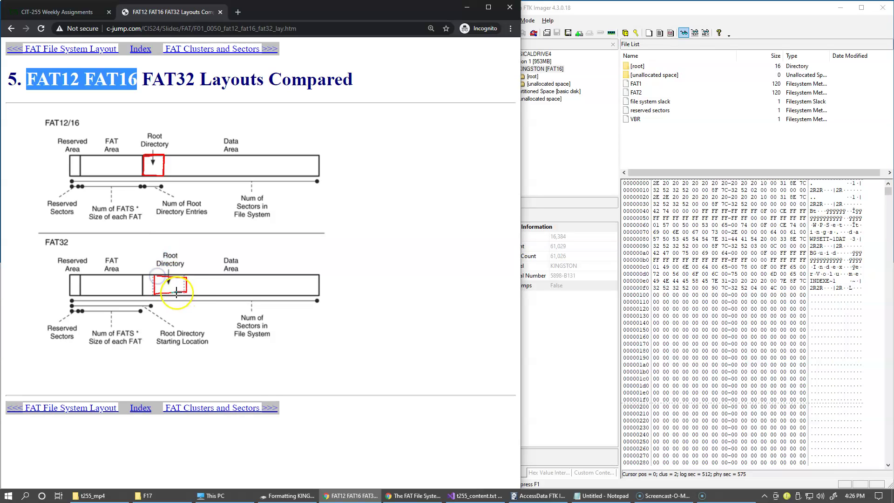
# Mark the FAT32 root directory and both reserved areas in red, then clear the heading highlight.
pyautogui.moveTo(184, 283); pyautogui.dragTo(215, 289)
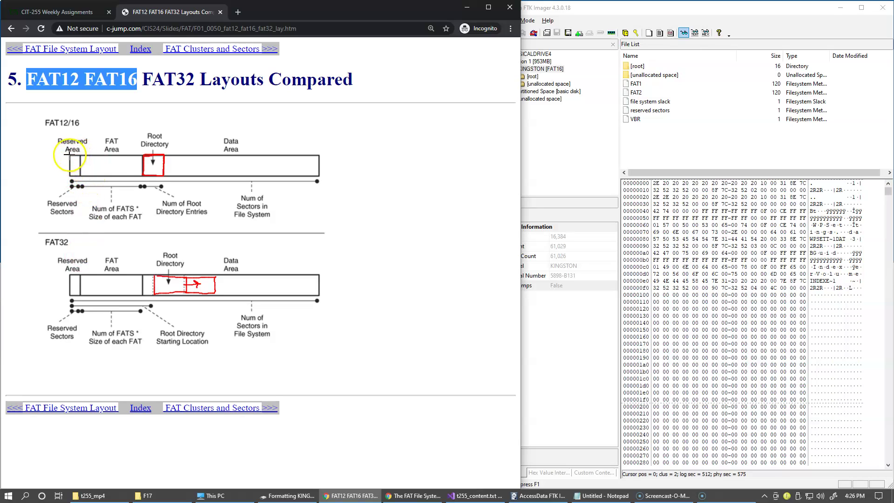
pyautogui.moveTo(71, 159); pyautogui.dragTo(73, 177)
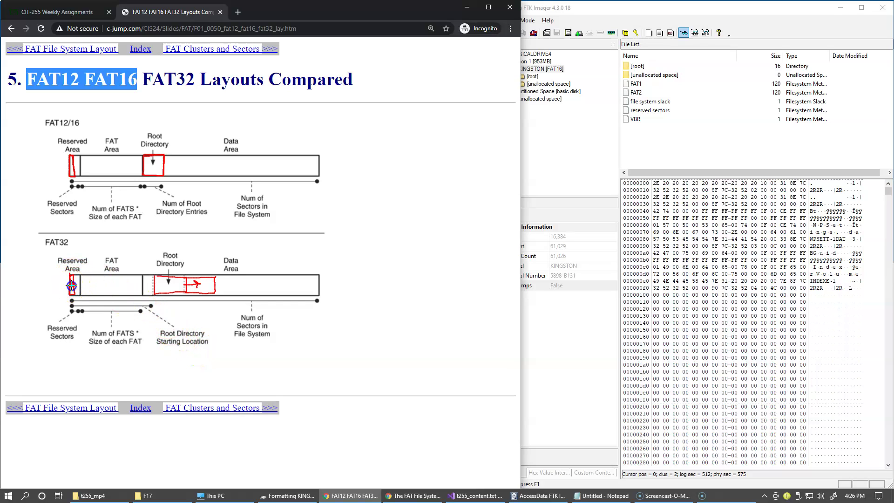
pyautogui.moveTo(71, 286)
pyautogui.mouseDown()
pyautogui.moveTo(55, 283)
pyautogui.moveTo(43, 248)
pyautogui.moveTo(60, 215)
pyautogui.moveTo(110, 225)
pyautogui.moveTo(153, 271)
pyautogui.mouseUp()
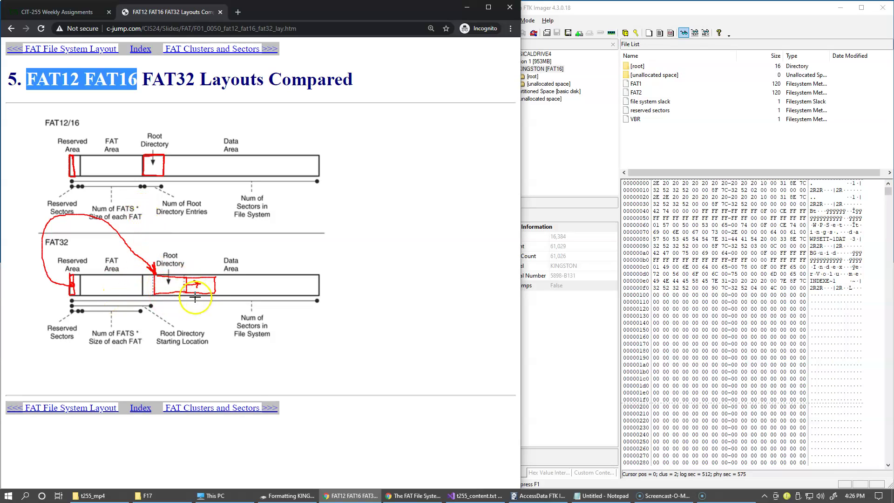
pyautogui.moveTo(194, 298); pyautogui.dragTo(200, 299)
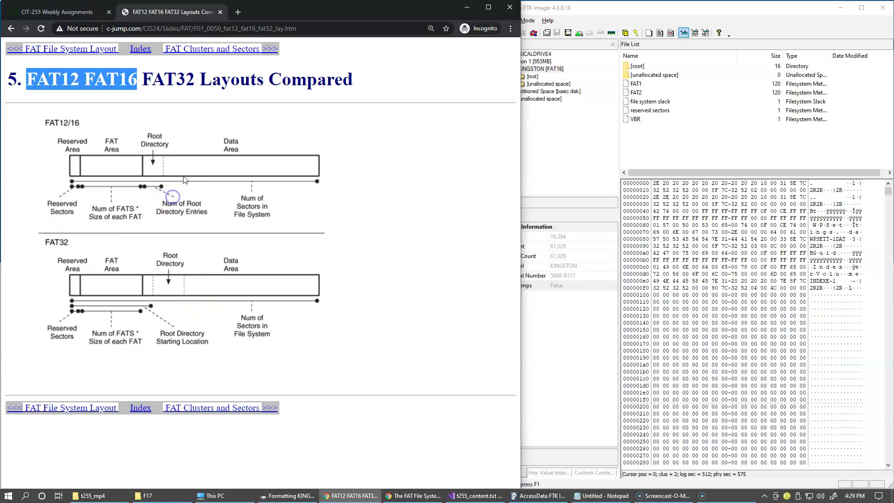
pyautogui.click(129, 102)
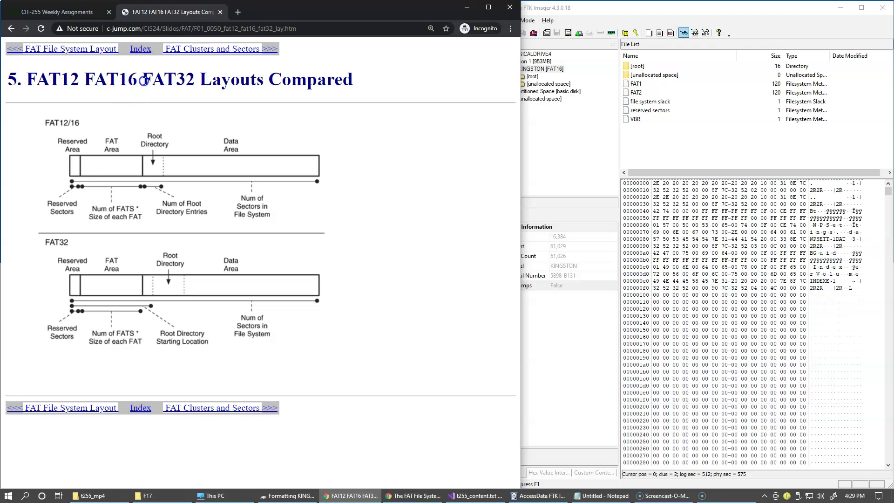
pyautogui.click(219, 50)
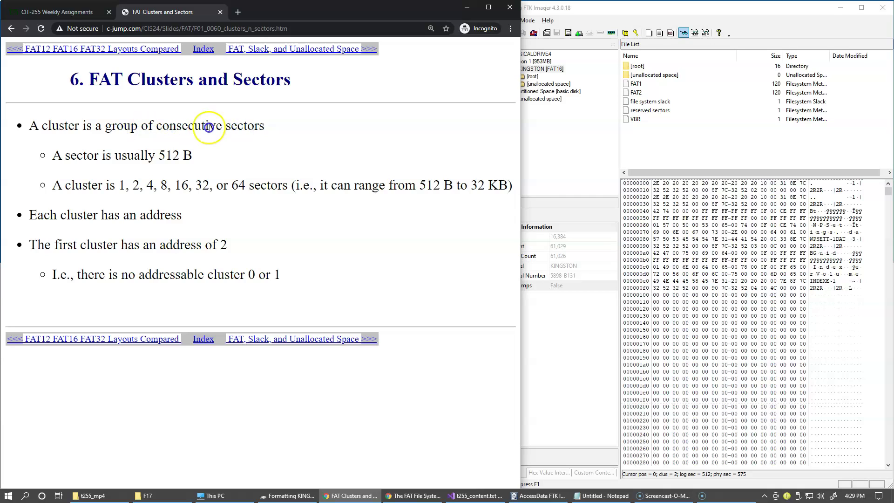
pyautogui.moveTo(157, 126); pyautogui.dragTo(264, 126)
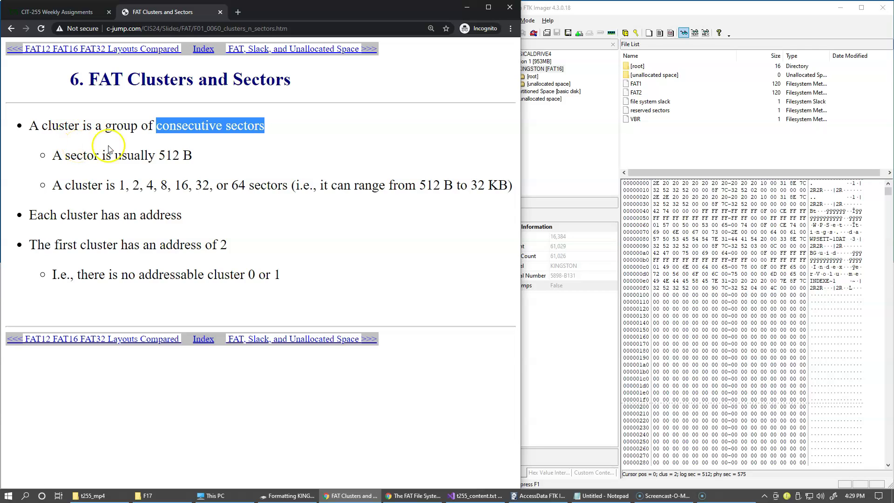
pyautogui.click(231, 142)
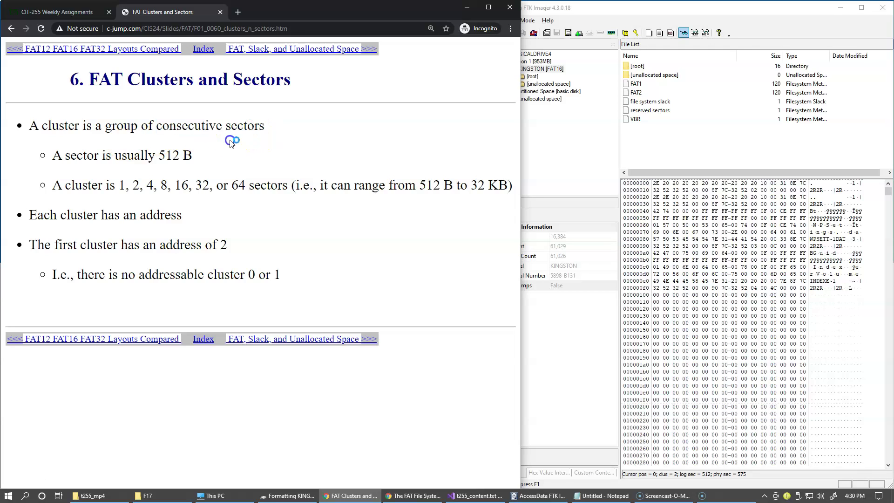
pyautogui.moveTo(158, 155); pyautogui.dragTo(180, 156)
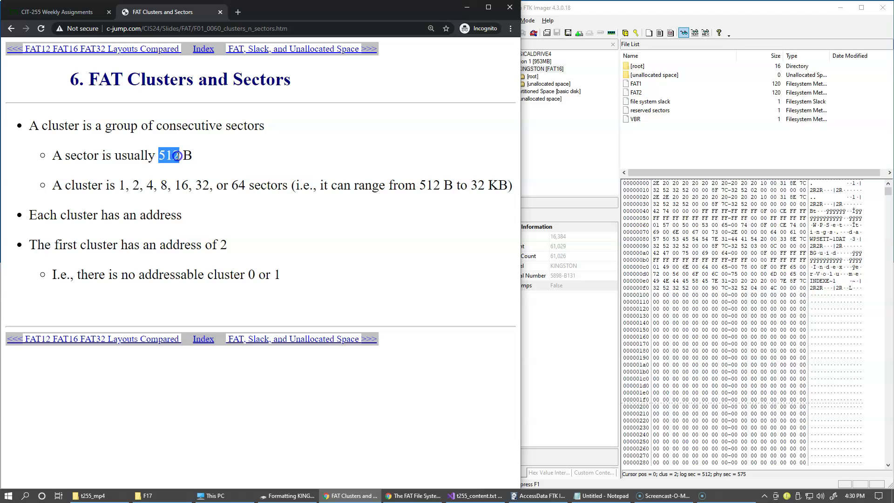
pyautogui.doubleClick(124, 186)
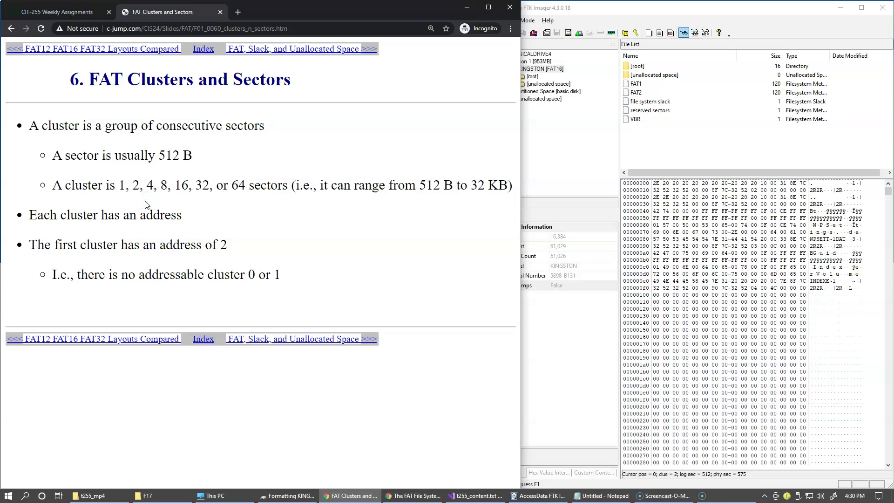
pyautogui.moveTo(118, 186); pyautogui.dragTo(129, 186)
pyautogui.click(137, 185)
pyautogui.doubleClick(149, 185)
pyautogui.click(562, 153)
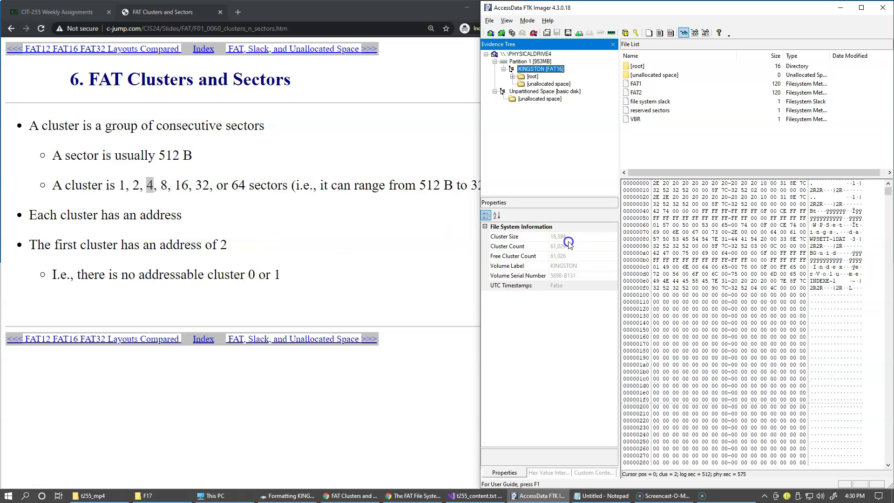
pyautogui.doubleClick(202, 185)
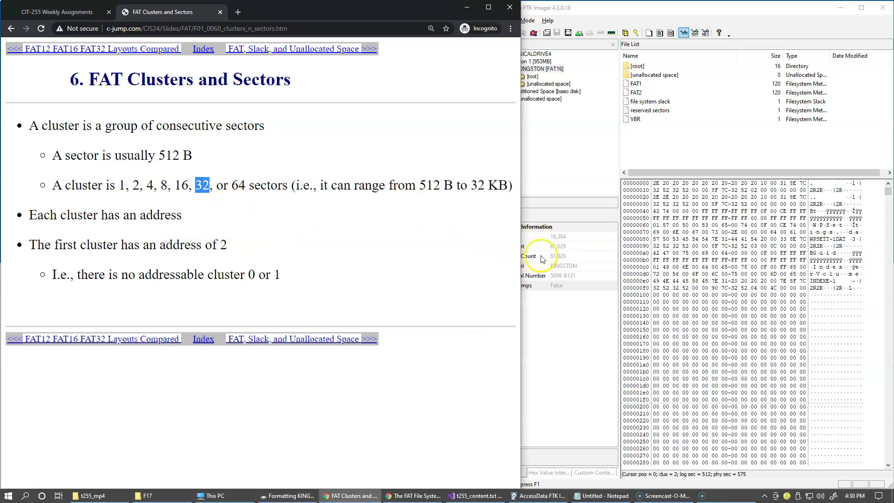
pyautogui.click(544, 329)
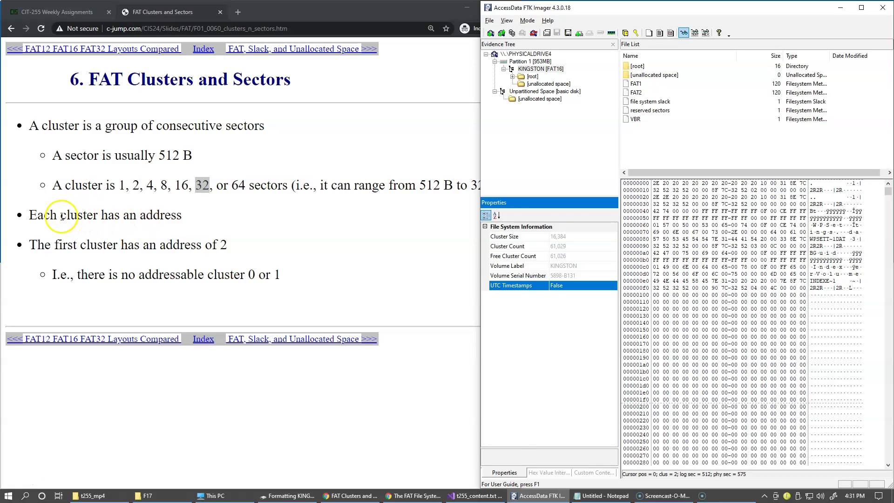
pyautogui.moveTo(60, 215); pyautogui.dragTo(96, 215)
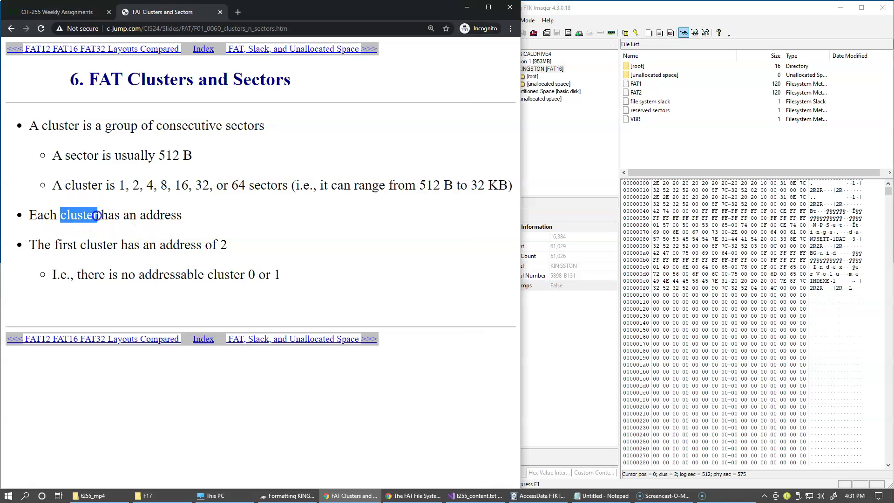
pyautogui.click(132, 222)
pyautogui.click(97, 229)
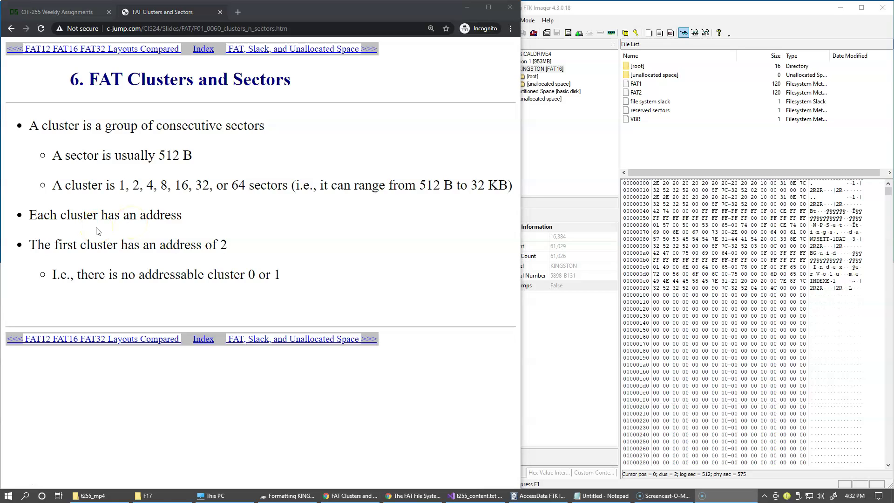
pyautogui.doubleClick(88, 223)
pyautogui.click(89, 226)
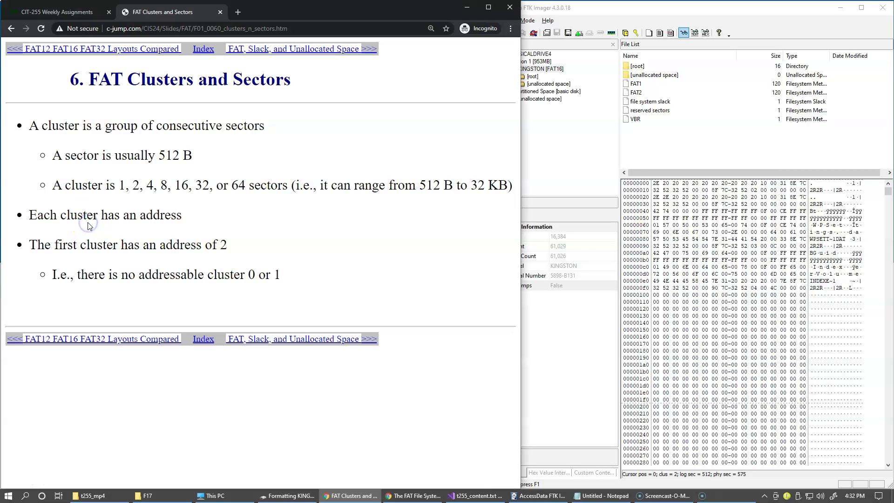
pyautogui.click(108, 93)
pyautogui.moveTo(219, 247); pyautogui.dragTo(232, 248)
pyautogui.click(234, 283)
pyautogui.doubleClick(224, 244)
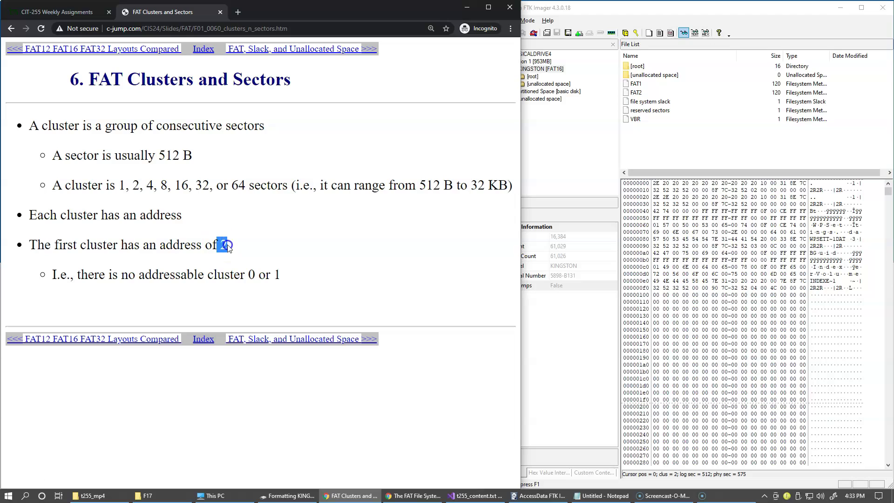
pyautogui.click(215, 267)
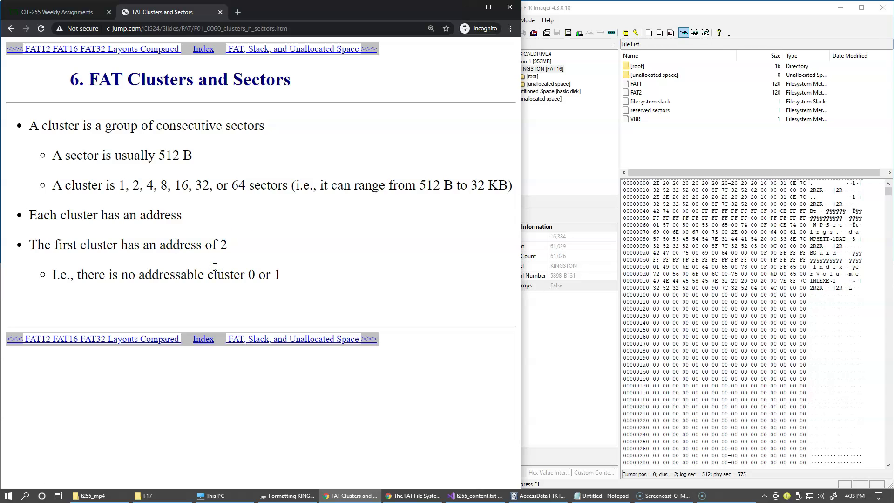